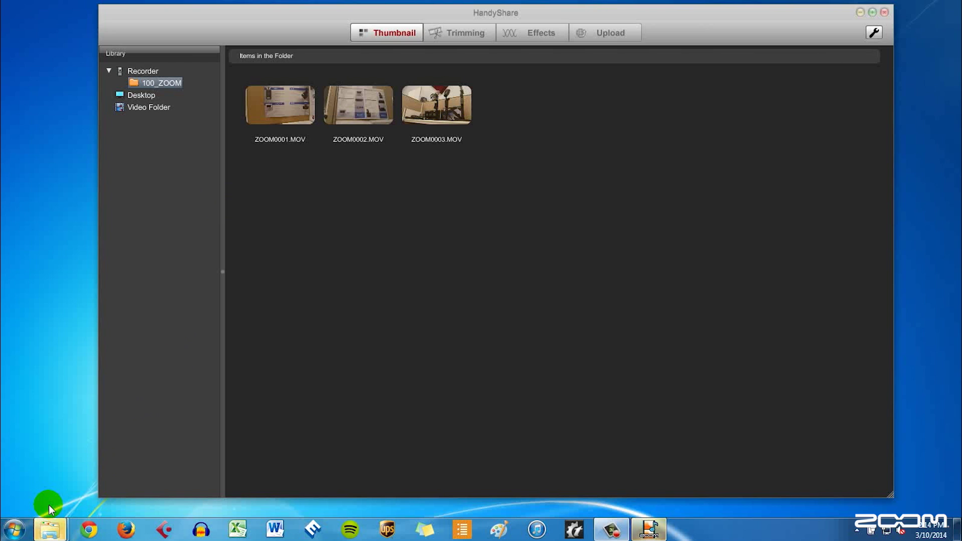
- Select clips ZOOM0001, ZOOM0002 and ZOOM0003 together and copy them to the desktop
left_click(280, 105)
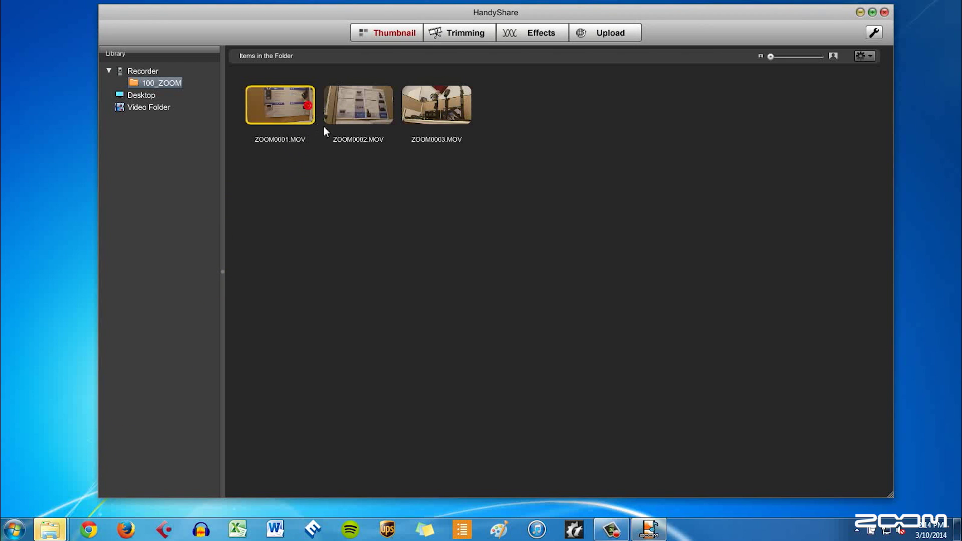
left_click(359, 109)
left_click(459, 121)
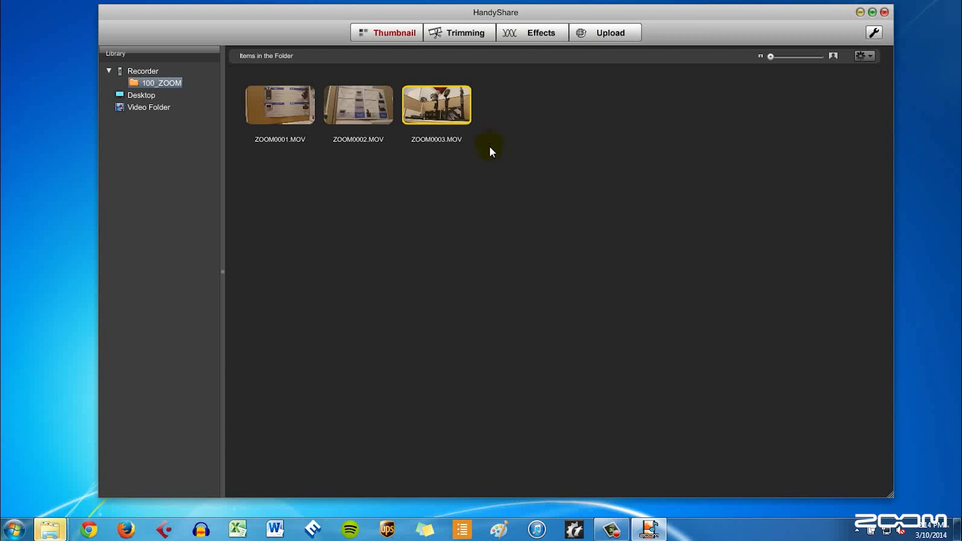
left_click_drag(490, 147, 254, 76)
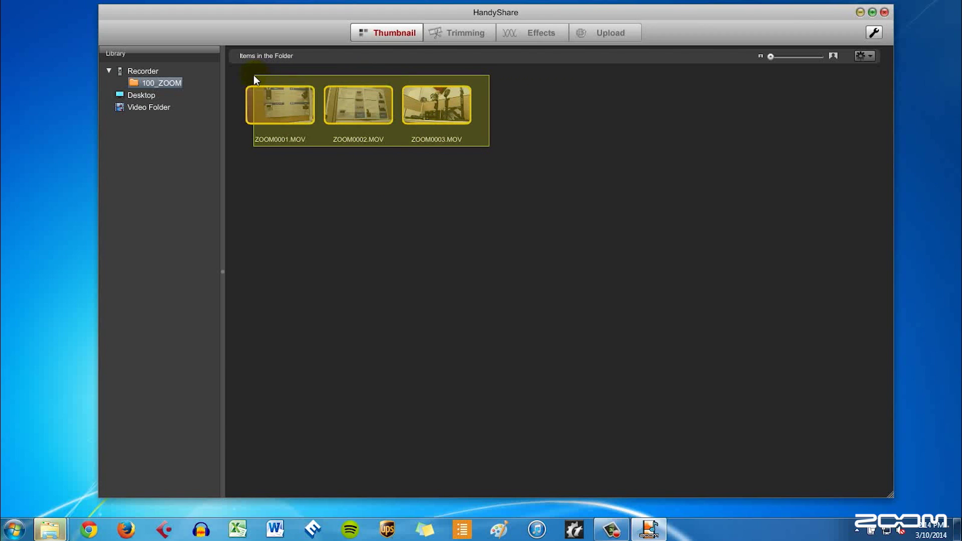
left_click_drag(279, 106, 147, 92)
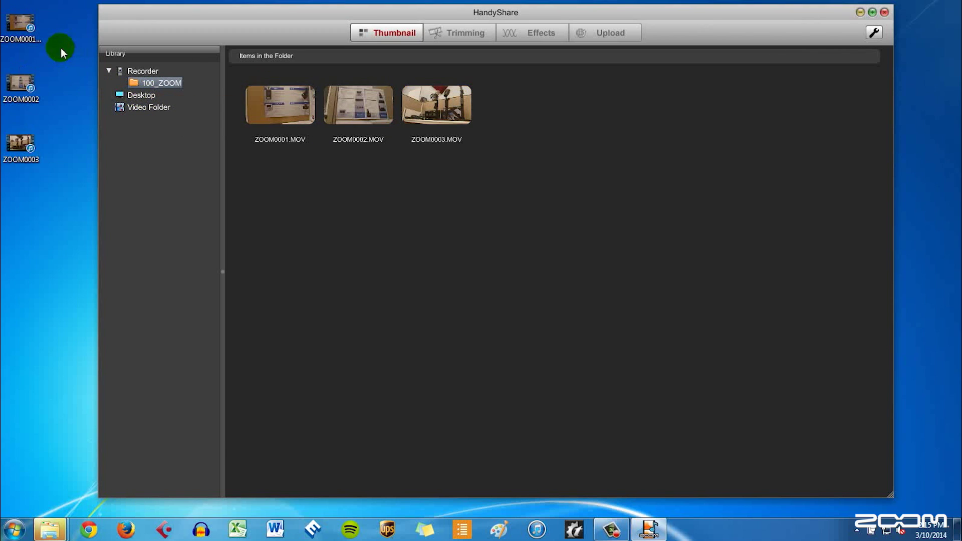
- Check the three copied ZOOM clips on the Windows desktop and try opening ZOOM0003
left_click(35, 26)
left_click(35, 90, "ctrl")
left_click(25, 144)
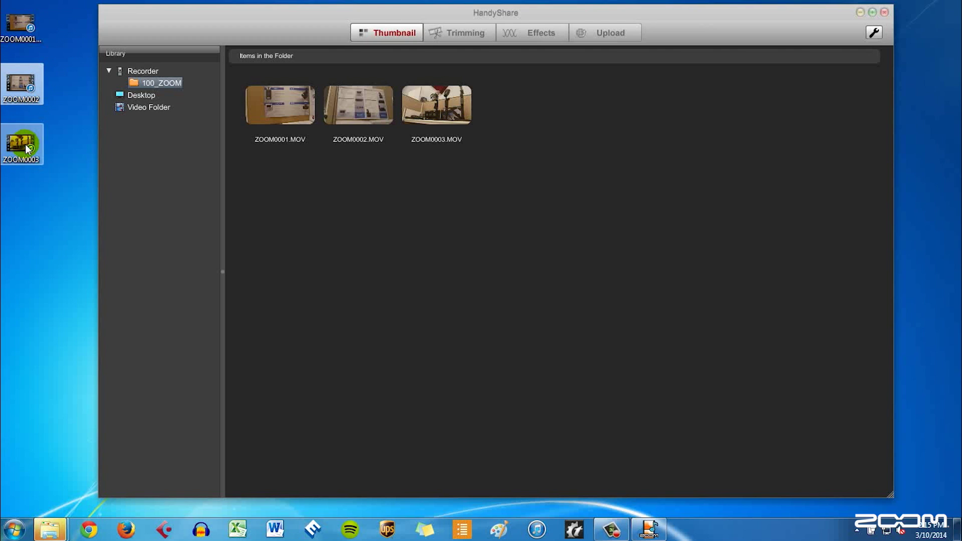
double_click(24, 144)
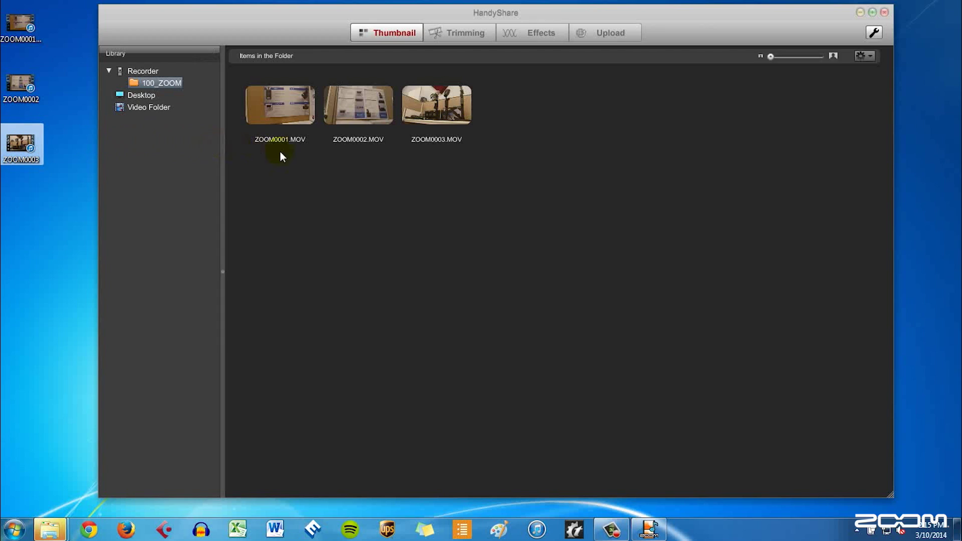
- Close HandyShare and browse the Q4_SD card to its DCIM > 100_ZOOM folder
left_click(885, 11)
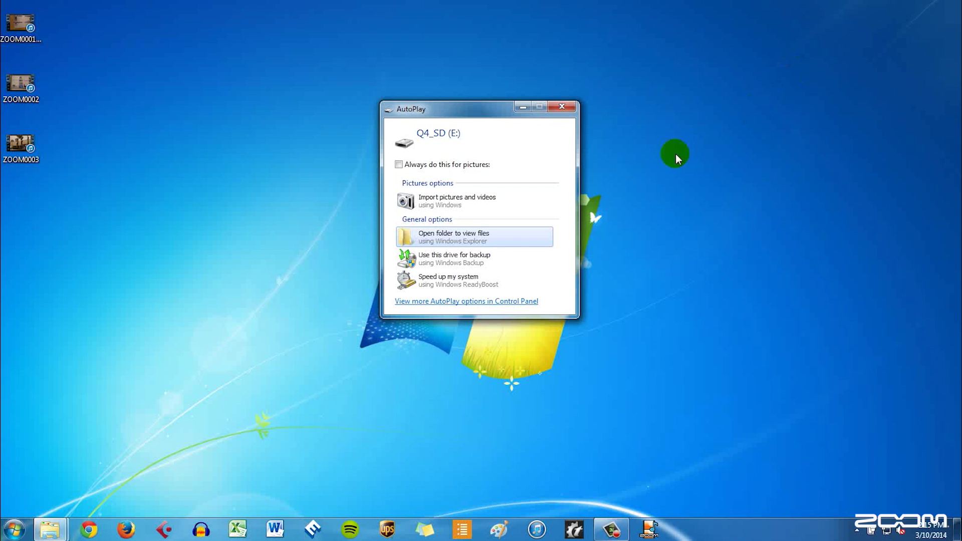
left_click(508, 237)
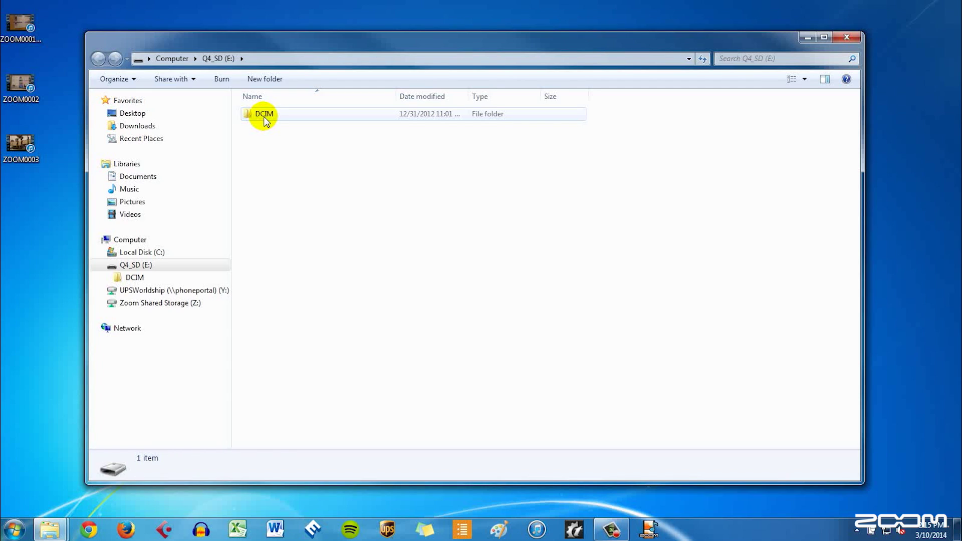
double_click(265, 114)
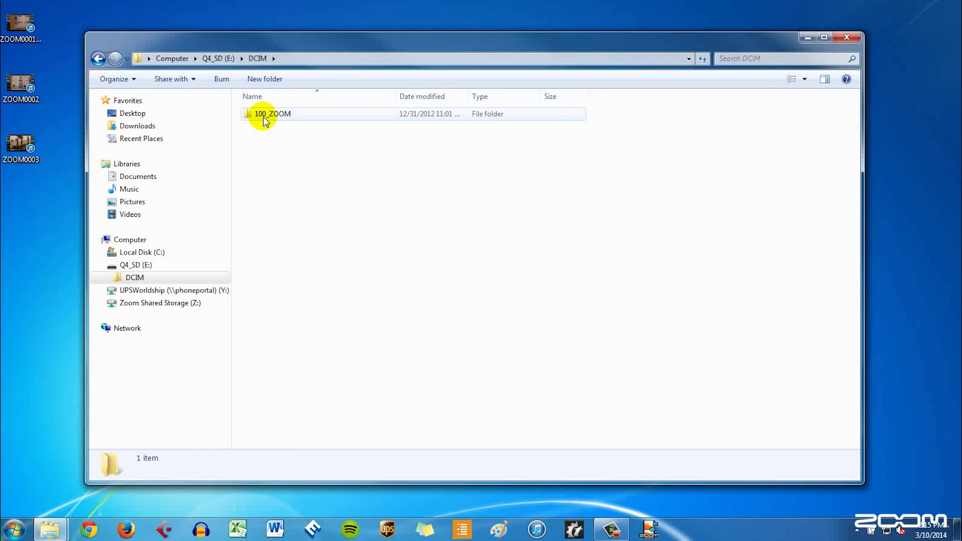
left_click(298, 114)
right_click(303, 115)
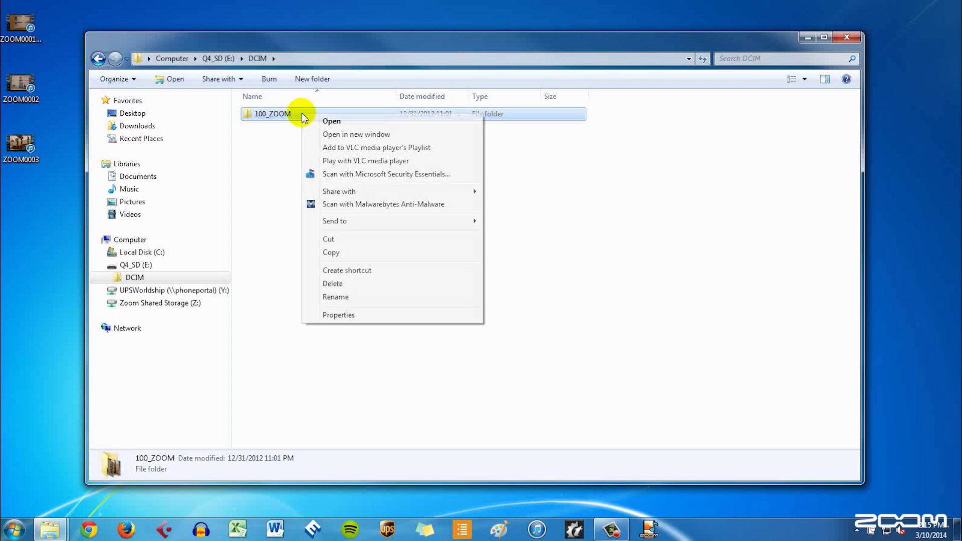
left_click(294, 114)
double_click(294, 114)
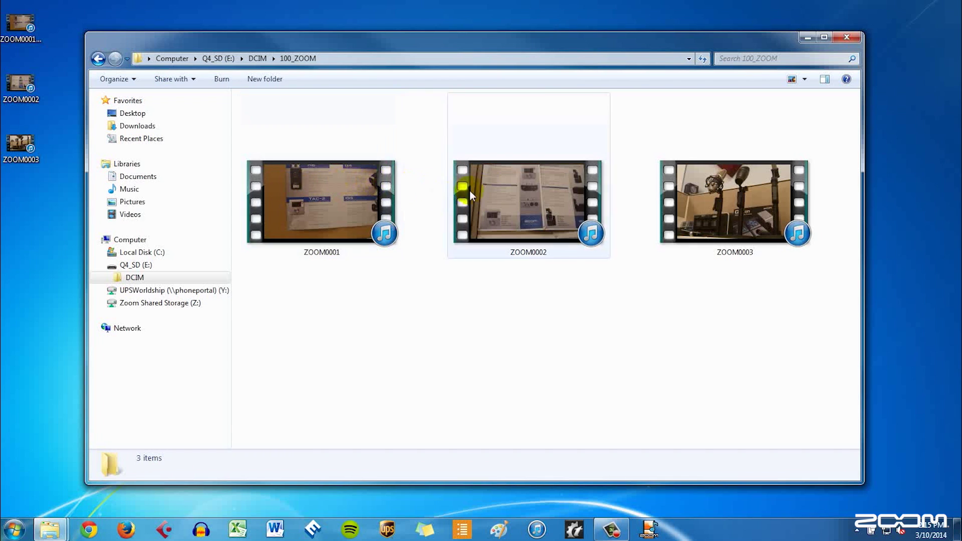
- Review the details of ZOOM0001–0003, then eject the Q4_SD (E:) card
left_click(505, 193)
left_click(705, 208)
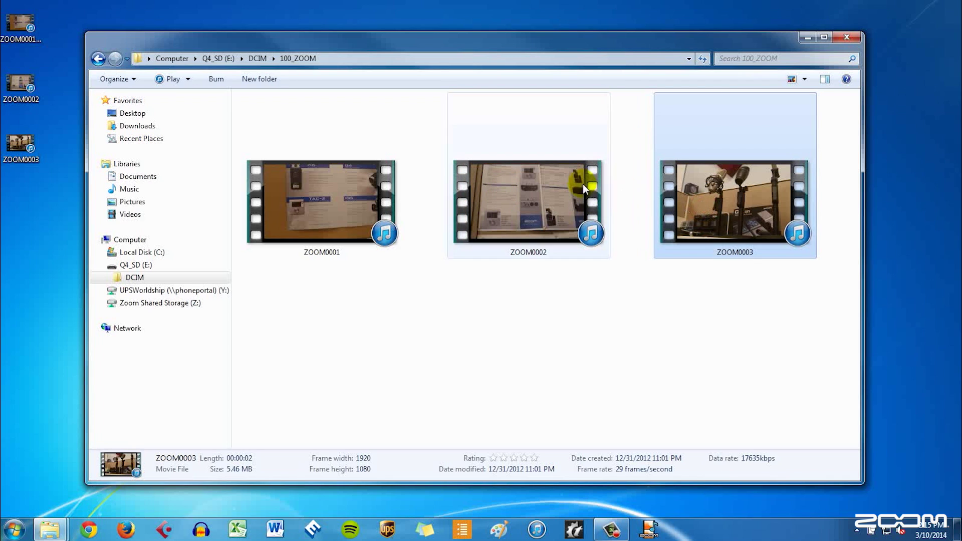
left_click(374, 190)
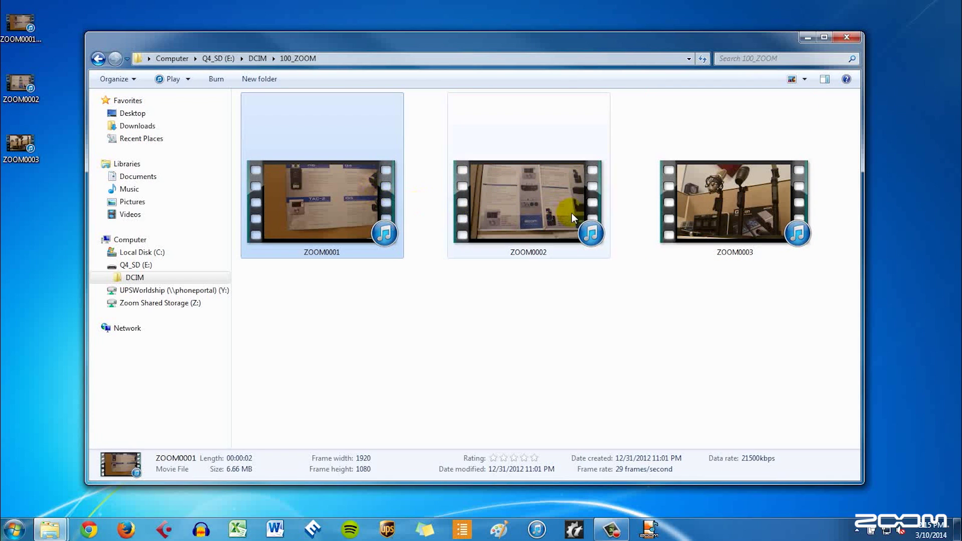
left_click(549, 196)
left_click(702, 204)
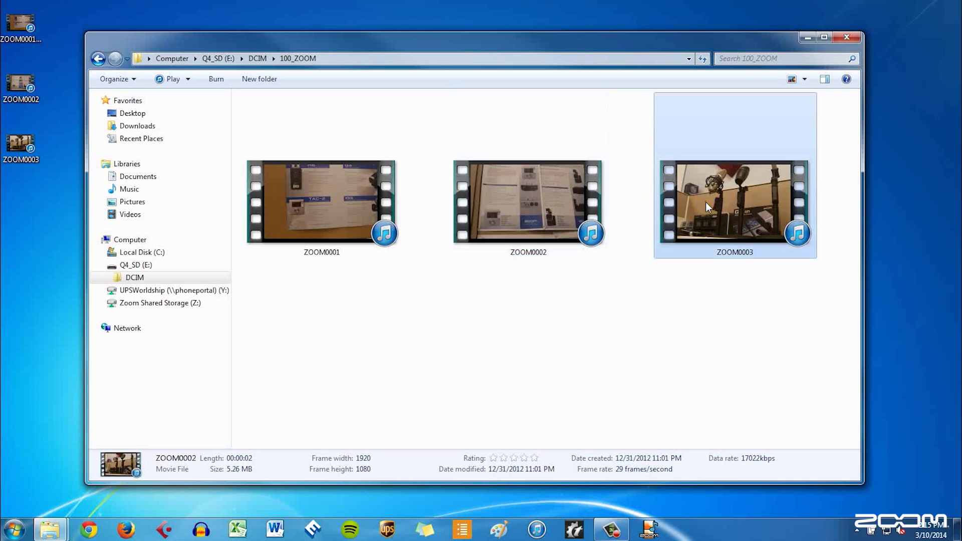
left_click(638, 281)
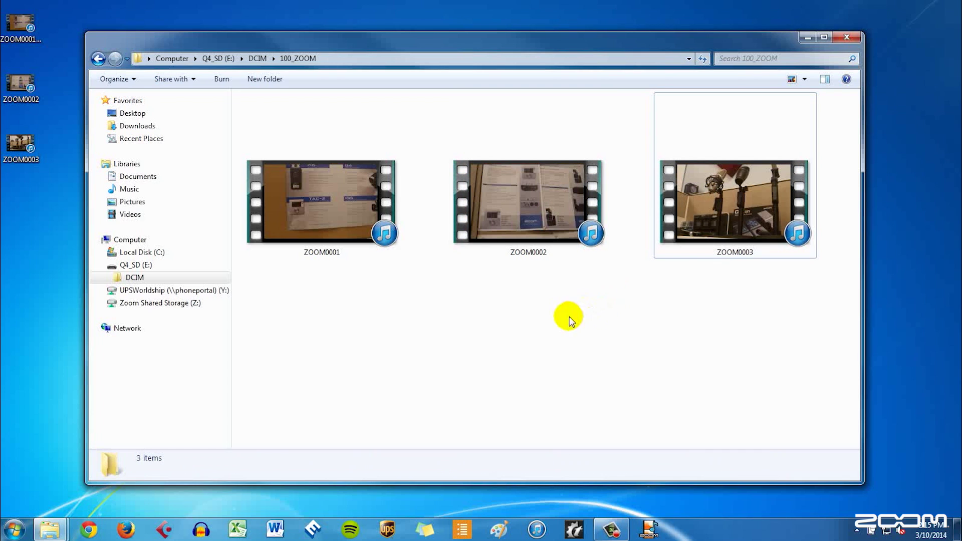
right_click(151, 266)
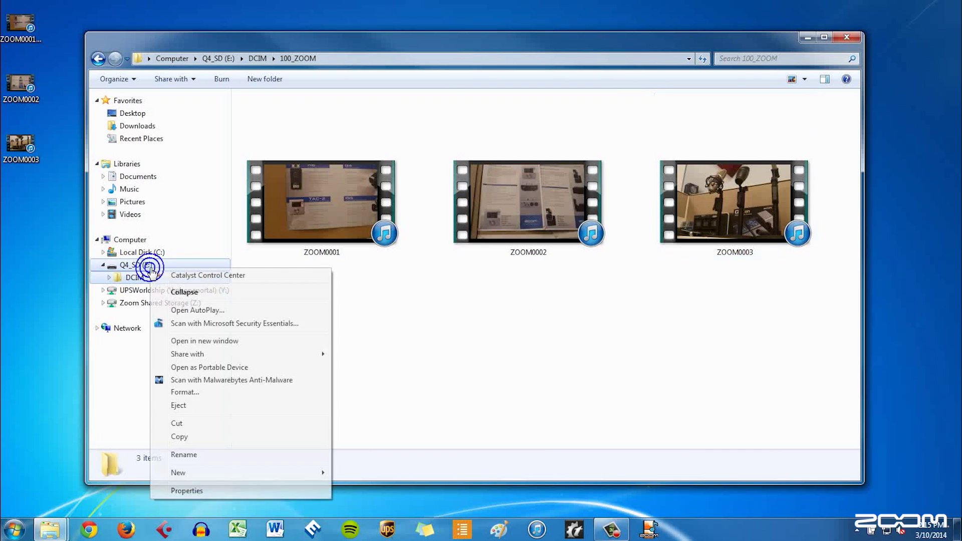
left_click(177, 405)
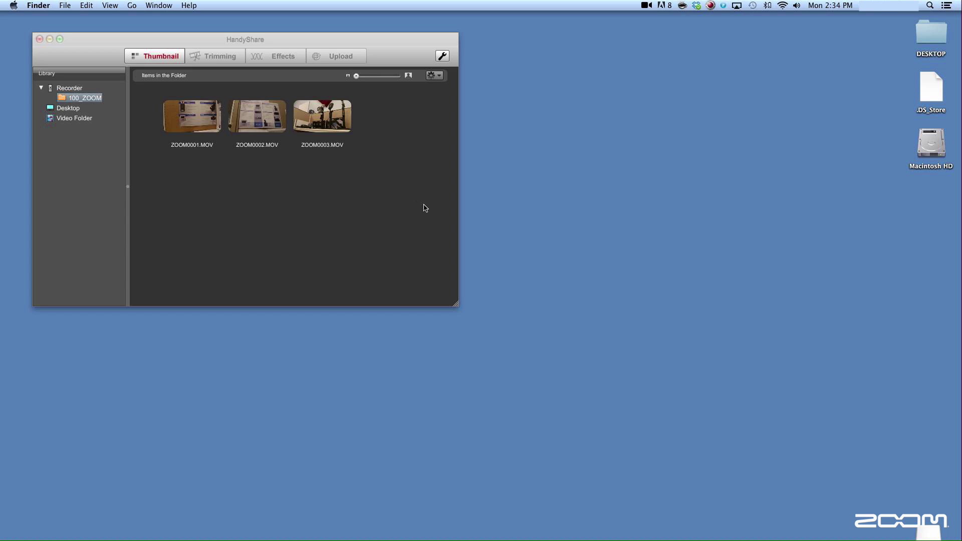
- Copy ZOOM0001–0003.MOV onto the Mac desktop and reposition the Q4_SD card icon
mouse_move(367, 171)
left_mouse_down()
mouse_move(215, 104)
mouse_move(170, 103)
left_mouse_up()
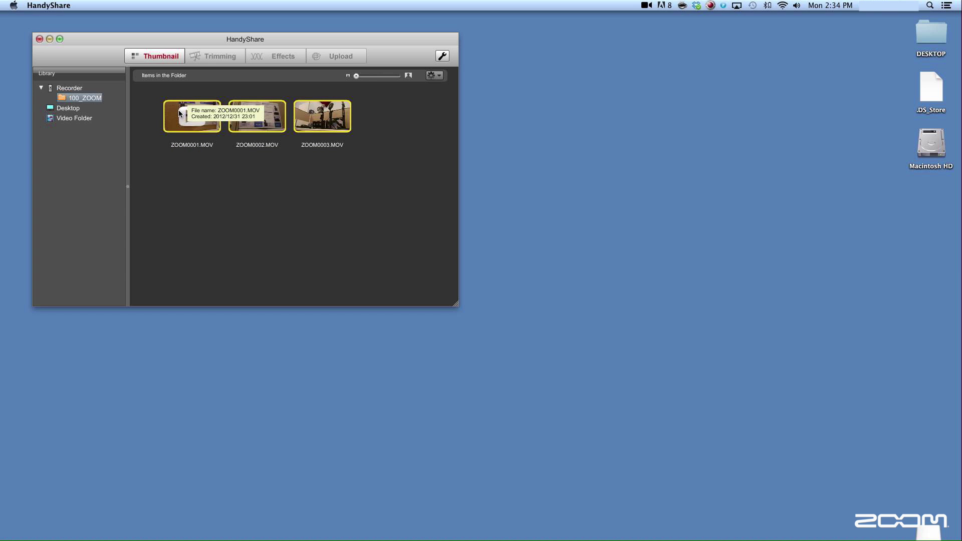
left_click_drag(170, 105, 65, 108)
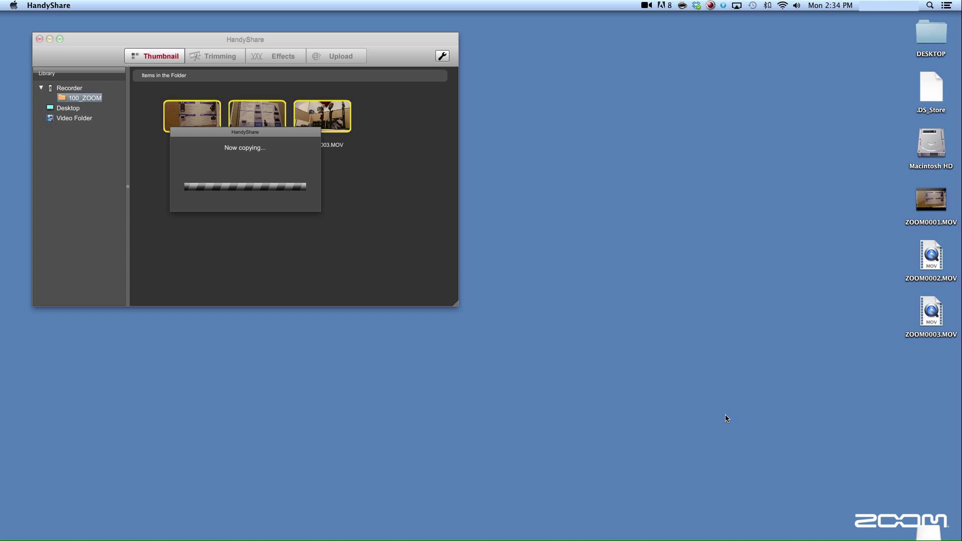
left_click_drag(926, 533, 932, 482)
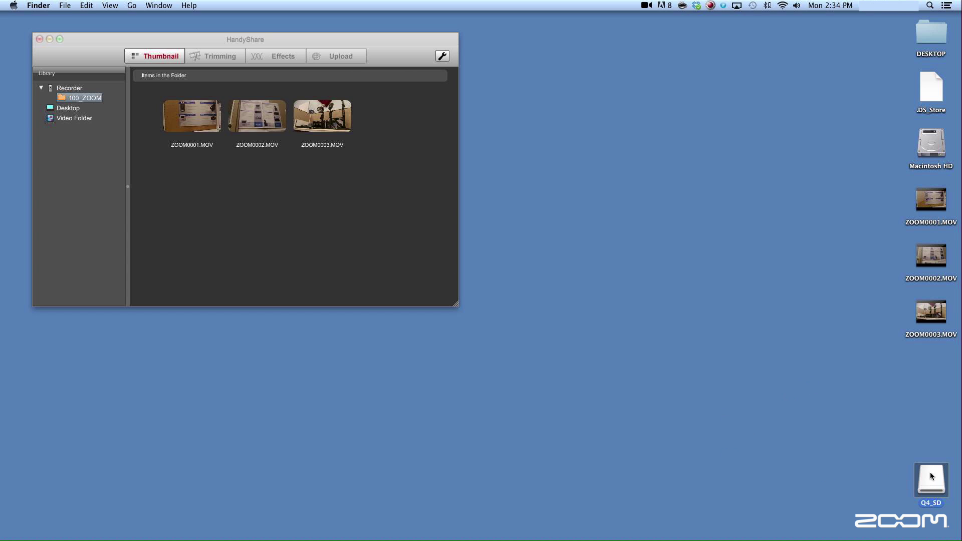
left_click_drag(931, 474, 888, 445)
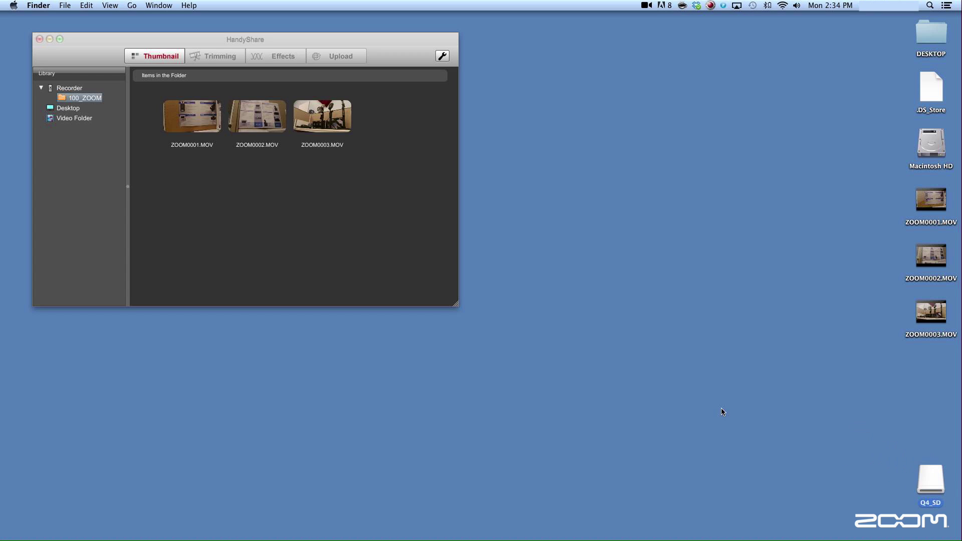
- Close HandyShare and open the Q4_SD card's DCIM > 100_ZOOM folder in Finder
left_click(39, 40)
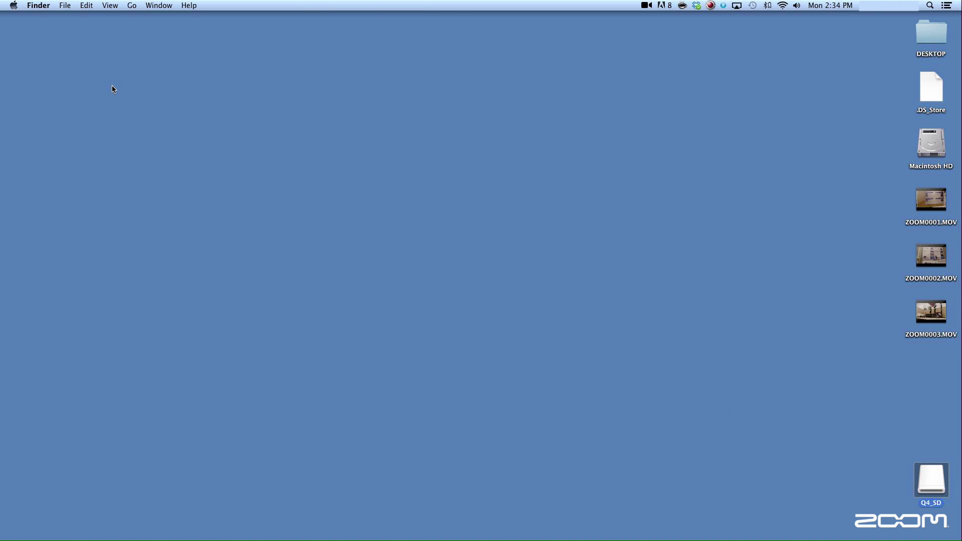
double_click(932, 478)
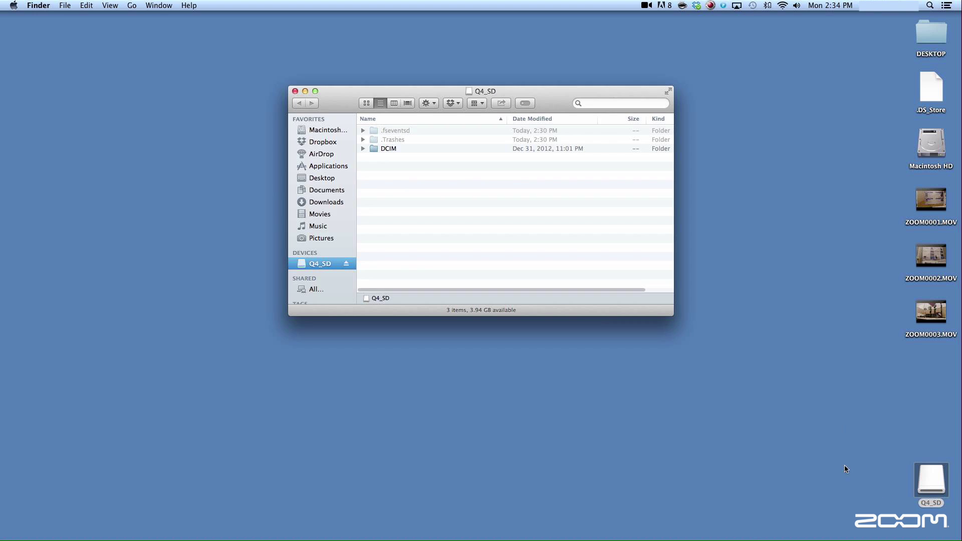
double_click(399, 151)
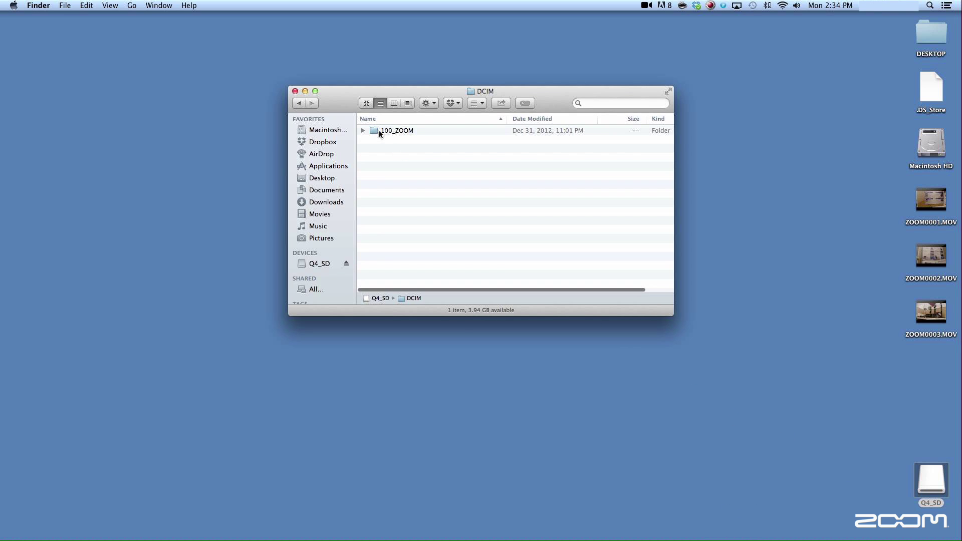
double_click(379, 130)
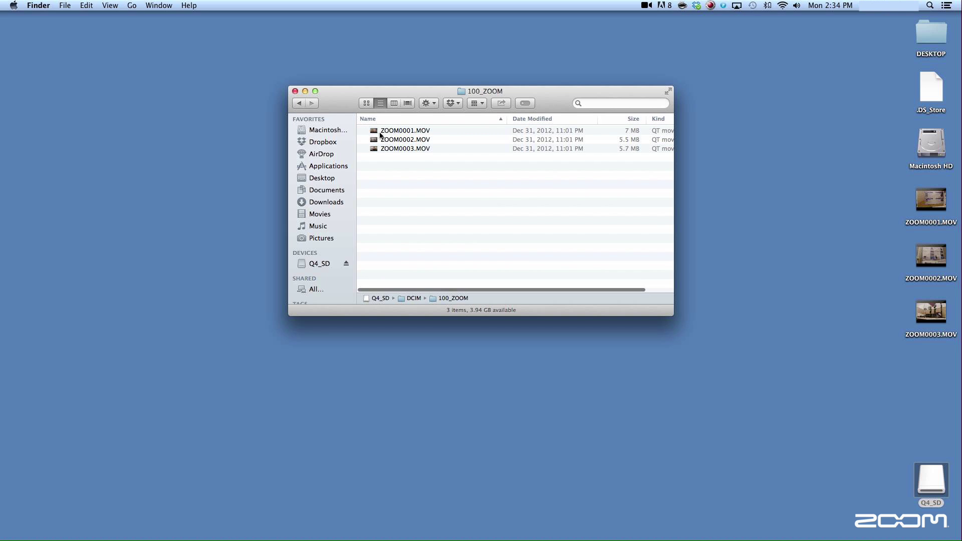
- Select ZOOM0003 and ZOOM0002.MOV, then eject the Q4_SD card from the sidebar
left_click(413, 148)
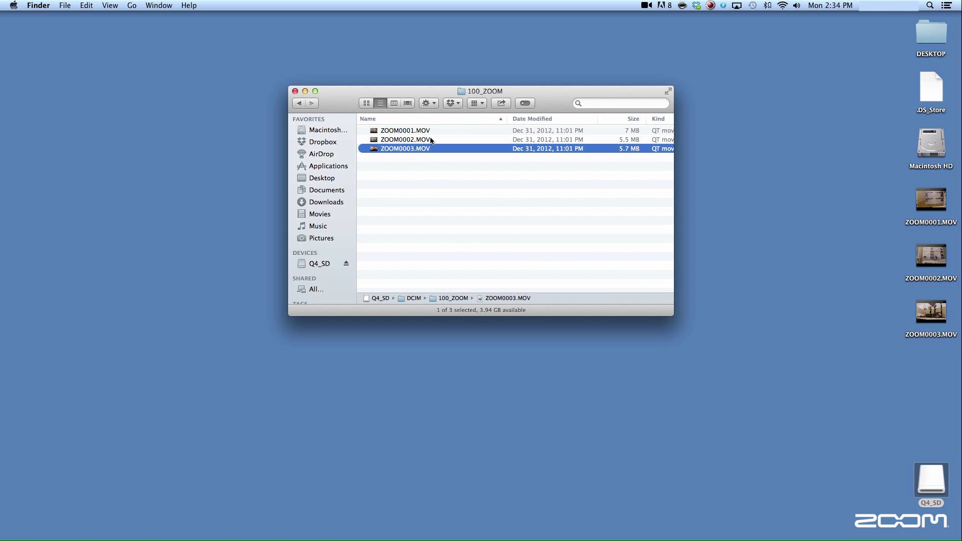
left_click(429, 139)
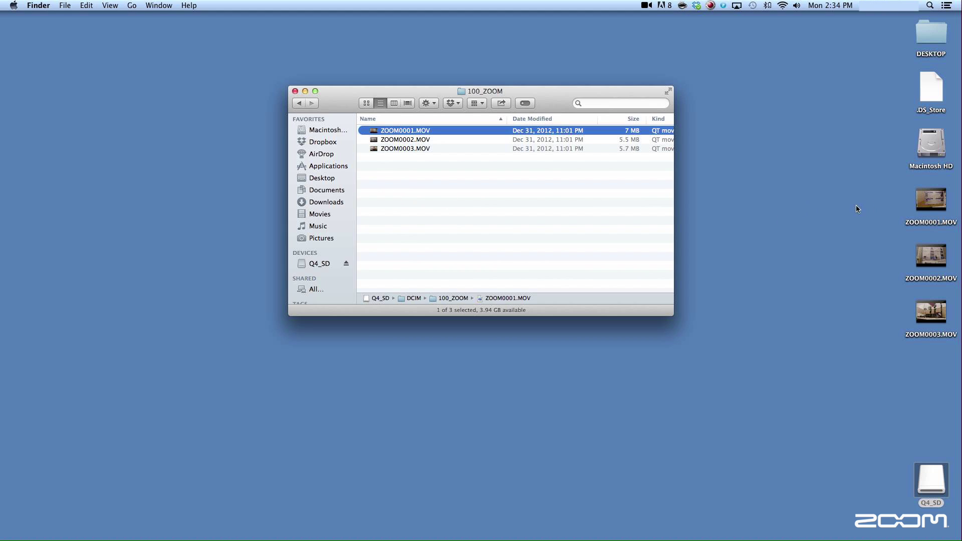
left_click(346, 265)
left_click(346, 264)
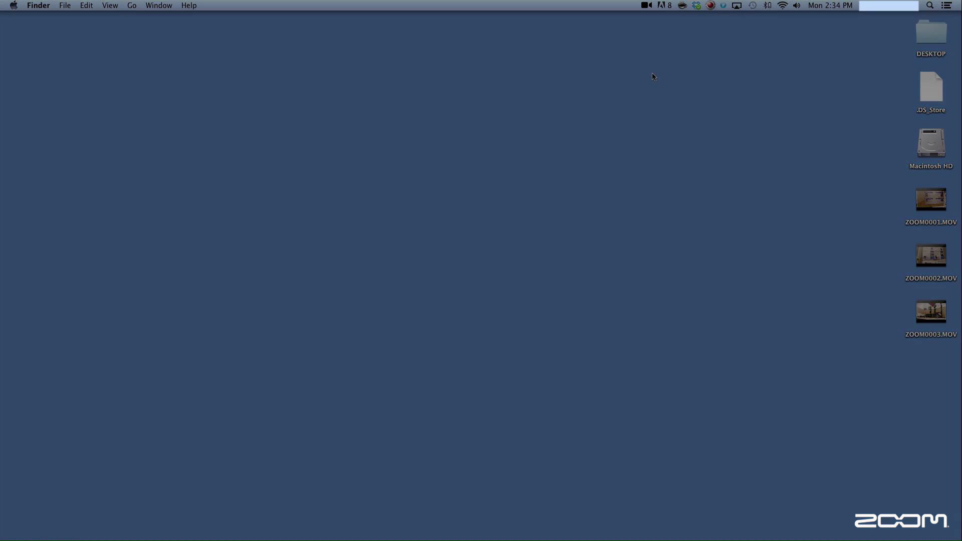